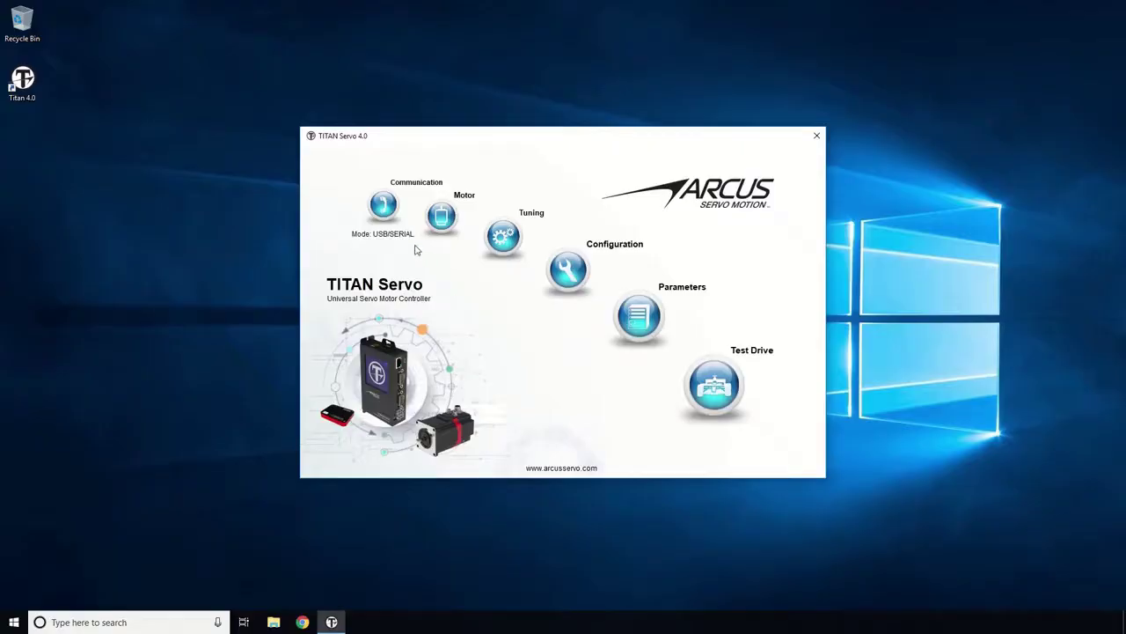
Run a communication check with the controller over USB/RS485 on COM8, network ID 01.
left_click(384, 208)
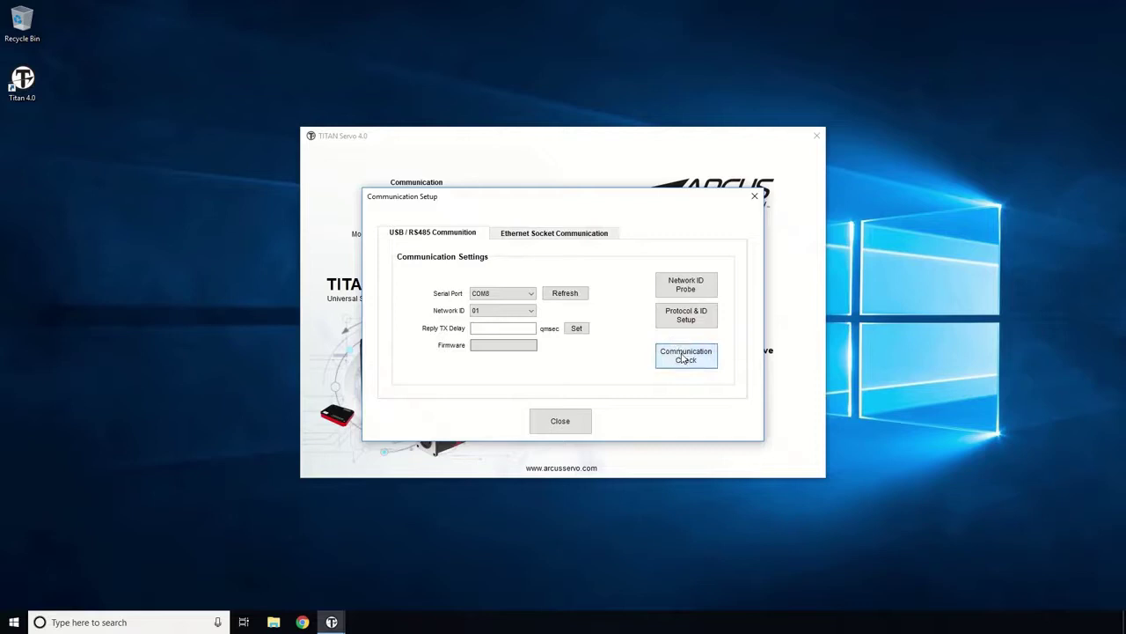
left_click(684, 354)
left_click(644, 354)
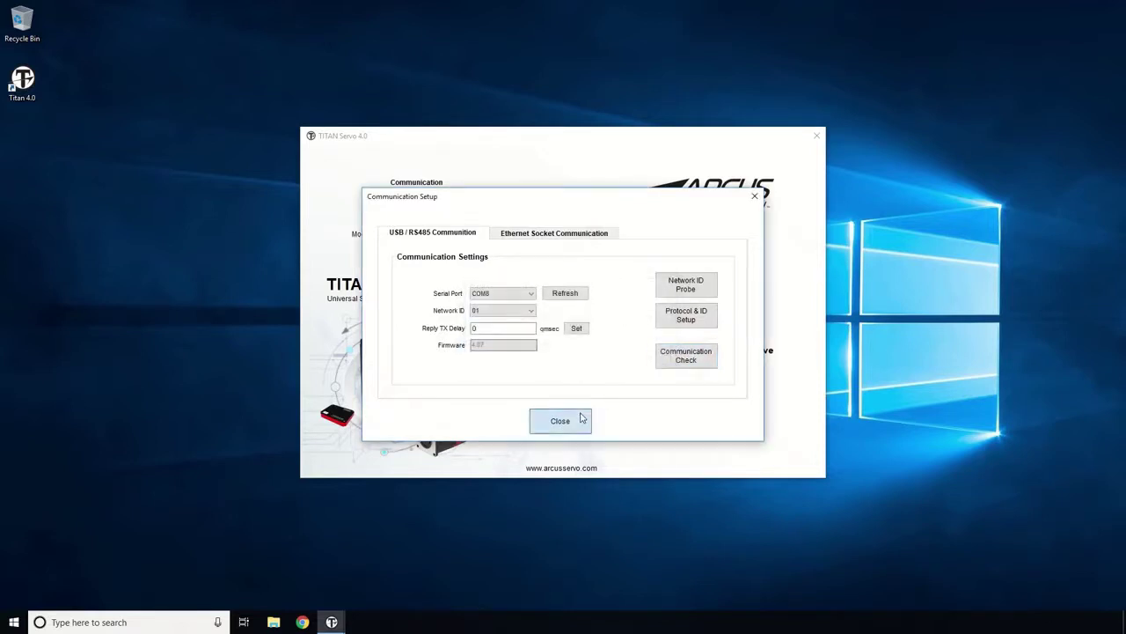
left_click(581, 419)
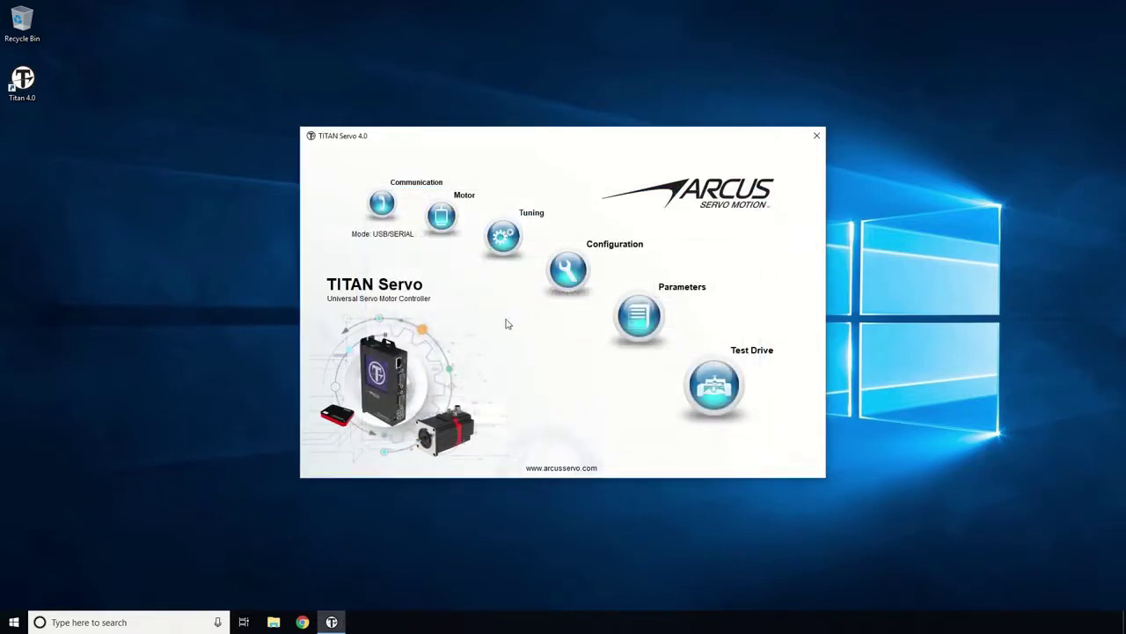
Start the MDB Wizard for a new motor, consent to the risks and accept the parameter reset.
left_click(446, 227)
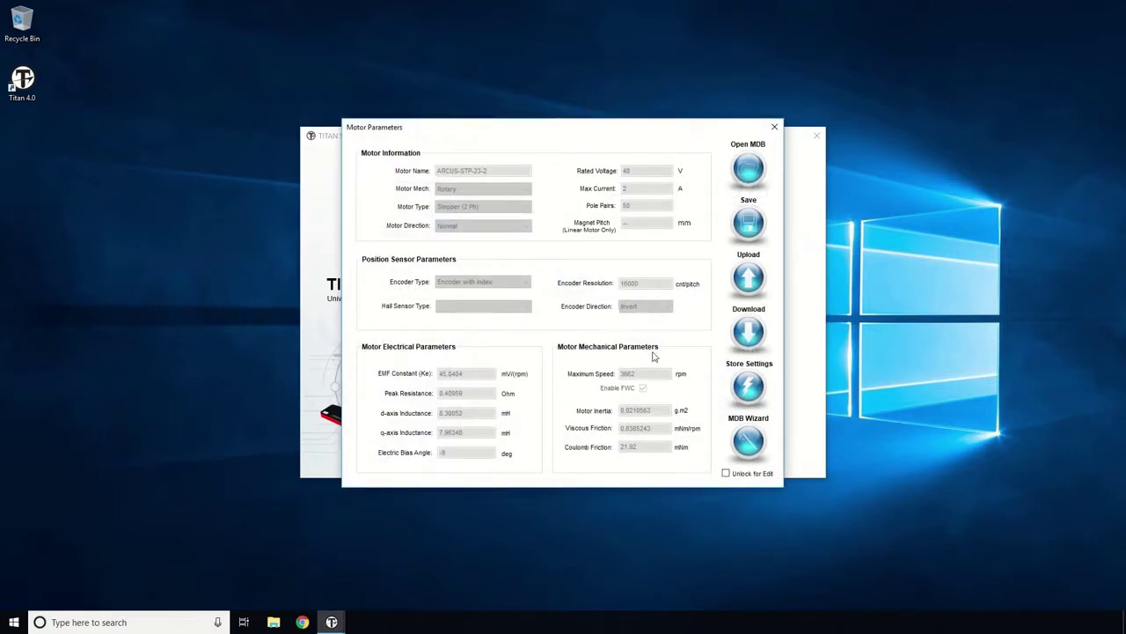
left_click(748, 441)
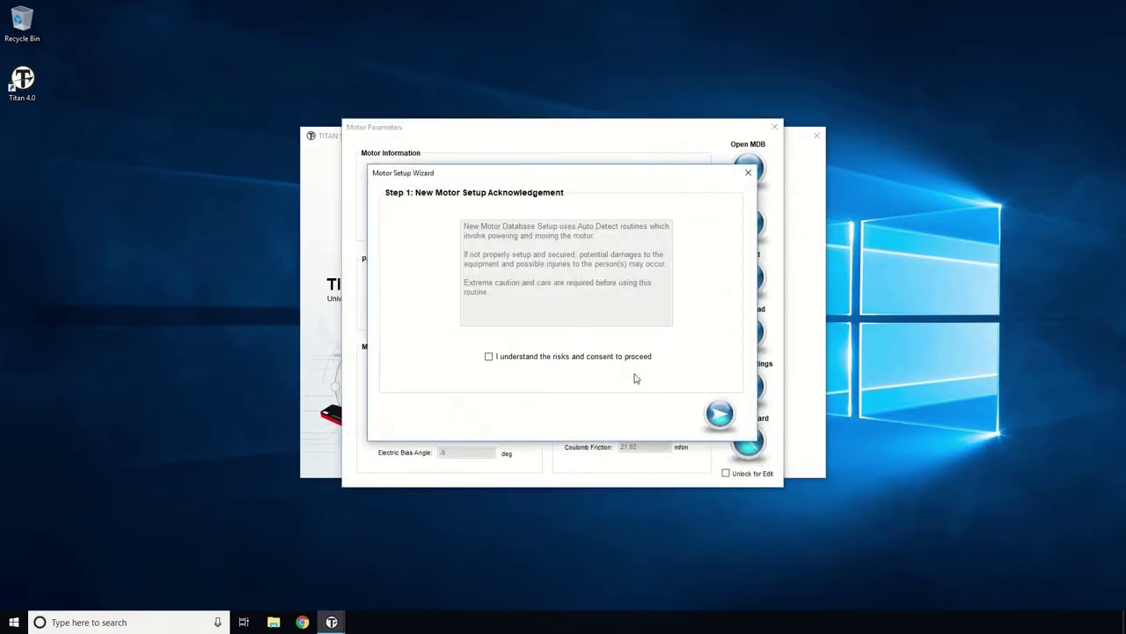
left_click(719, 414)
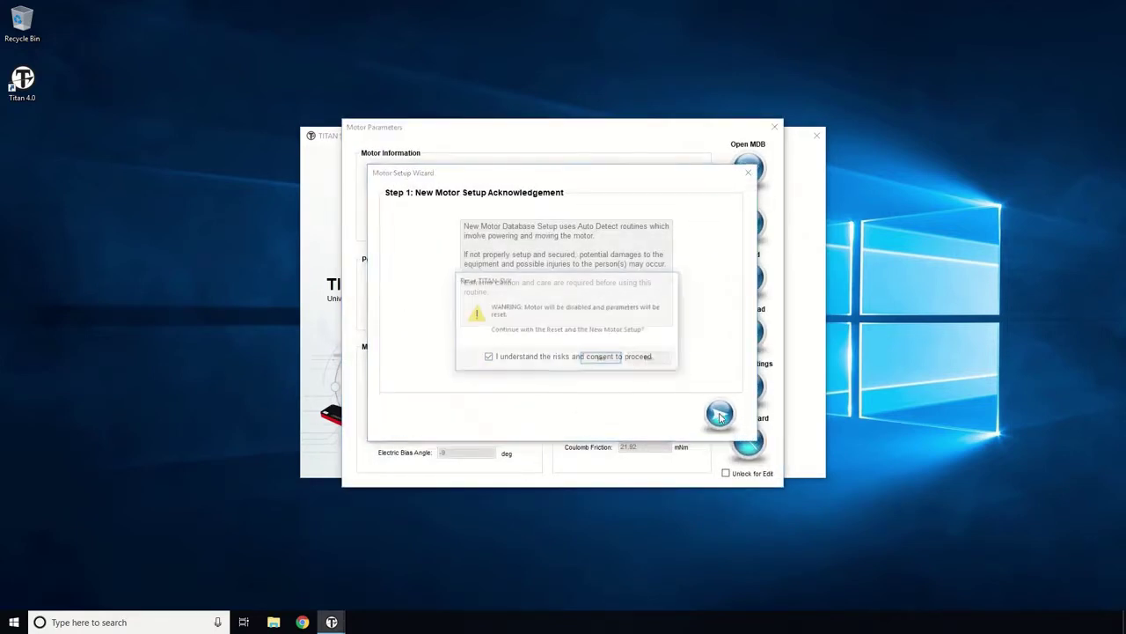
left_click(602, 360)
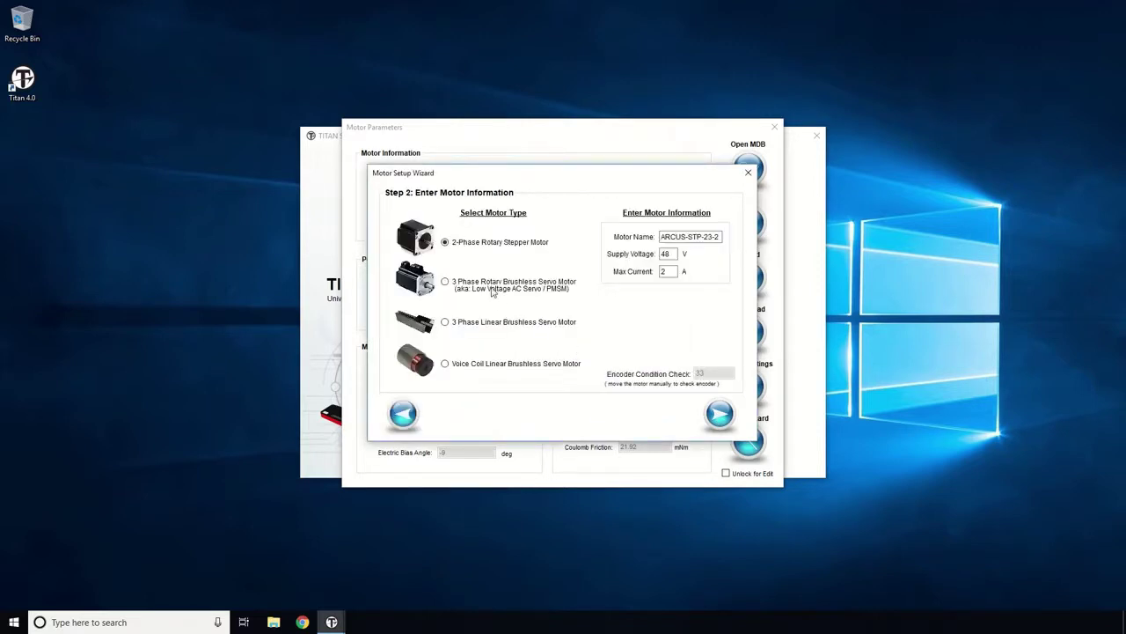
Define the motor as a 3 Phase Rotary Brushless Servo Motor named ARCUS-BLDC-24-3 with 48 V supply and 2 A maximum current.
left_click(446, 283)
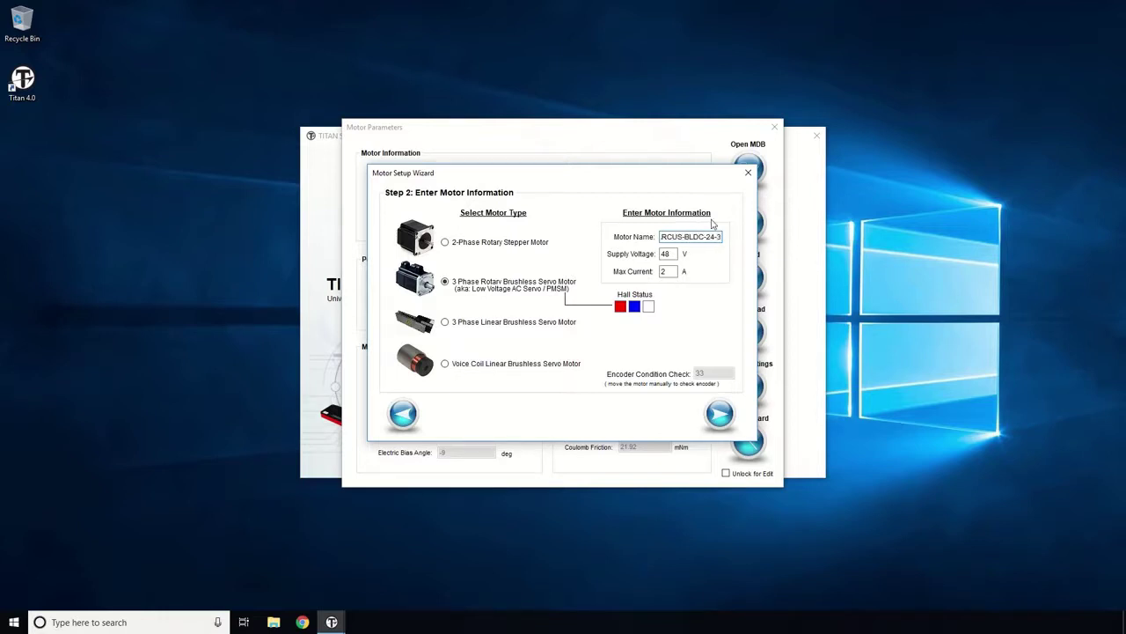
left_click(675, 271)
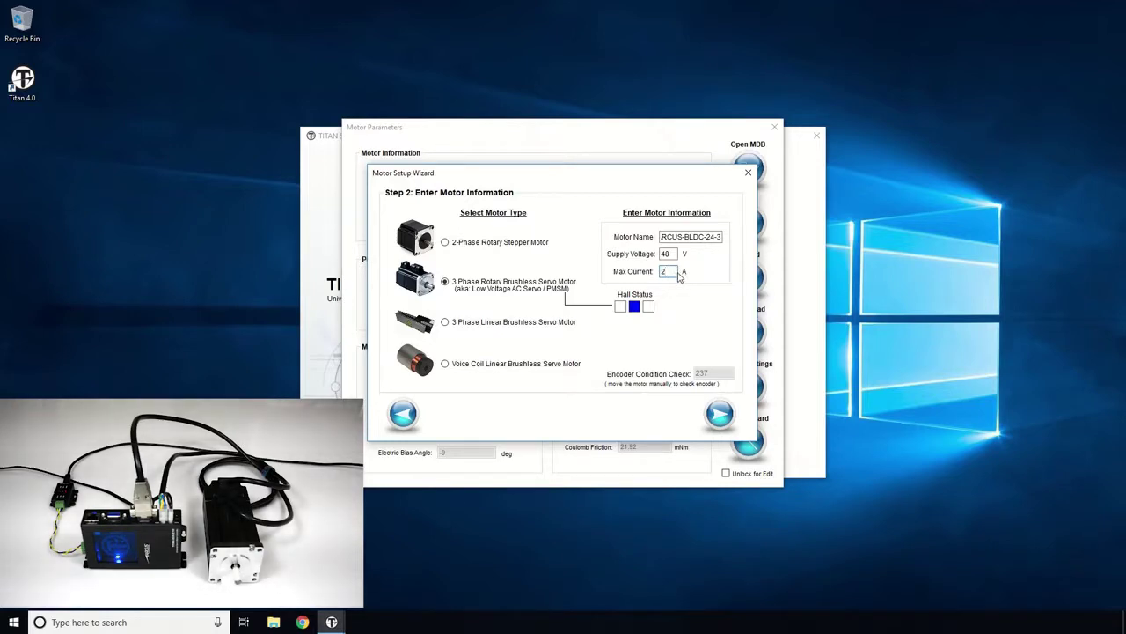
left_click(722, 414)
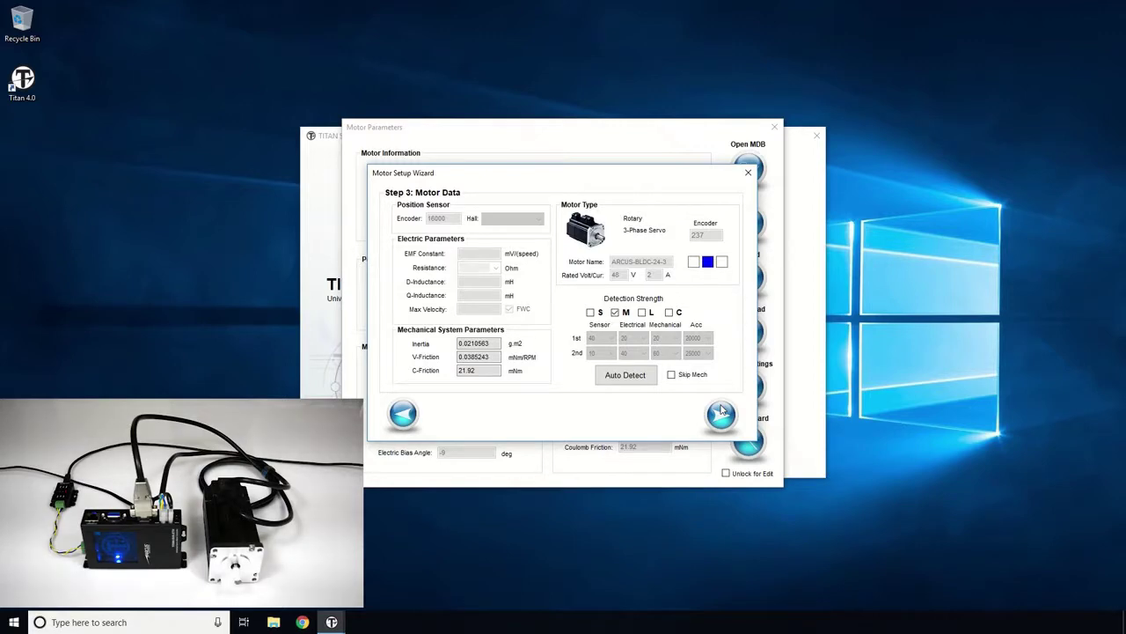
Auto-detect the unloaded motor's parameters, continuing through the mechanical parameter detection.
left_click(639, 381)
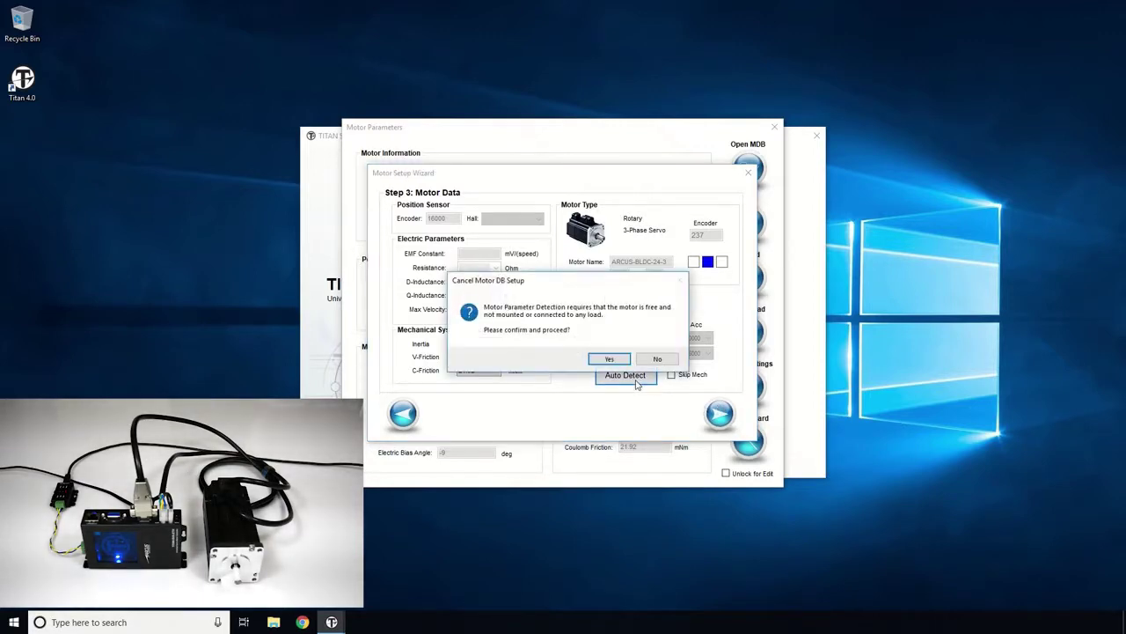
left_click(622, 363)
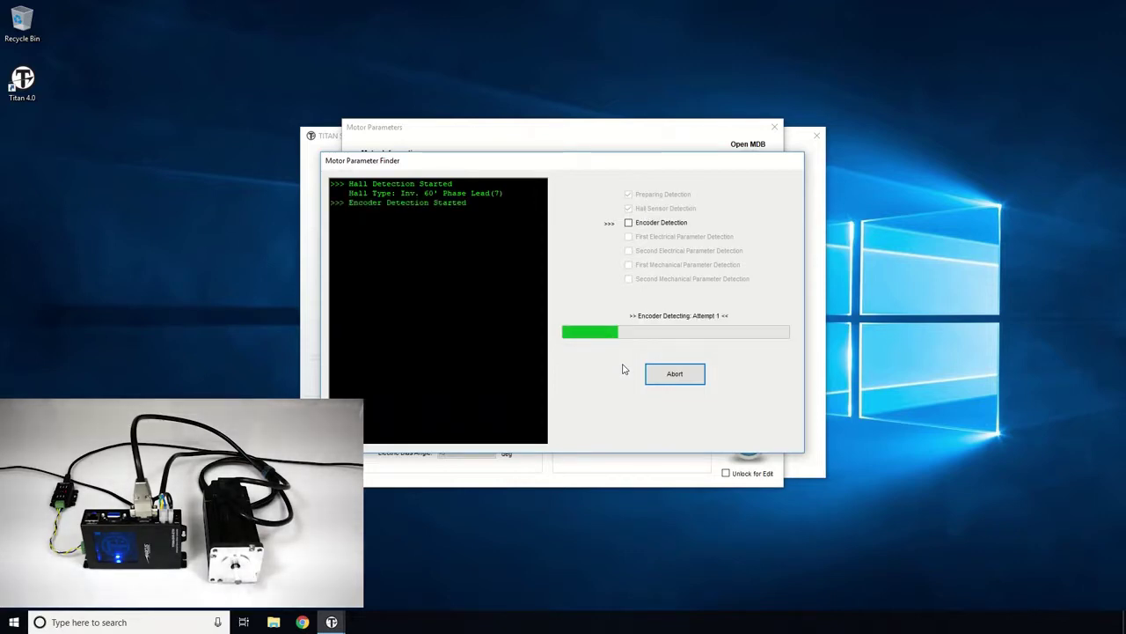
left_click(613, 354)
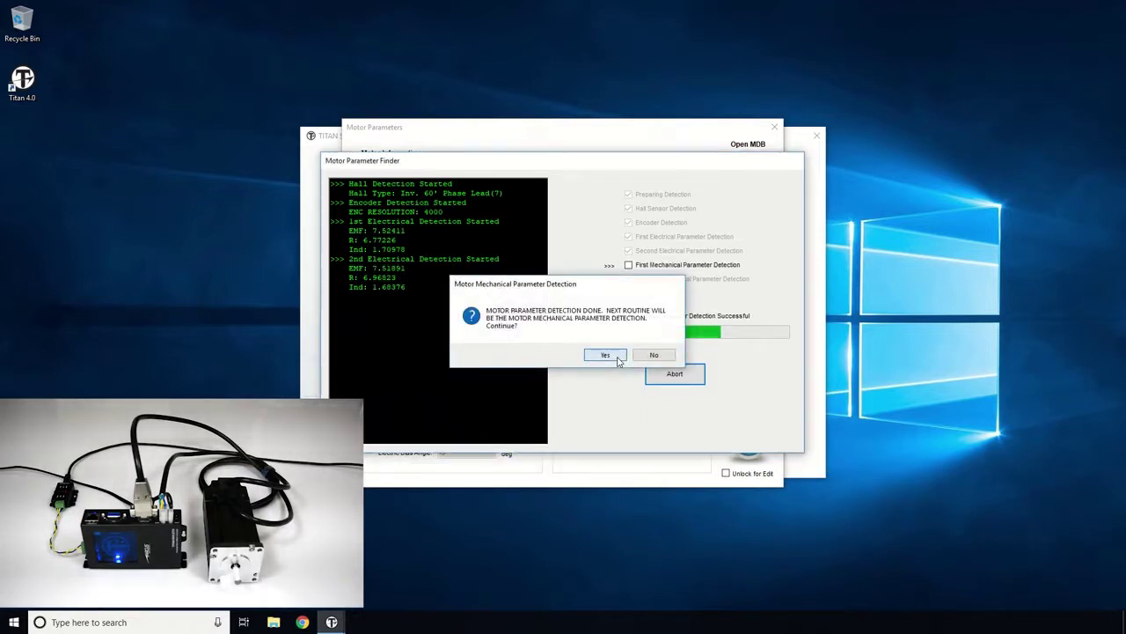
left_click(618, 357)
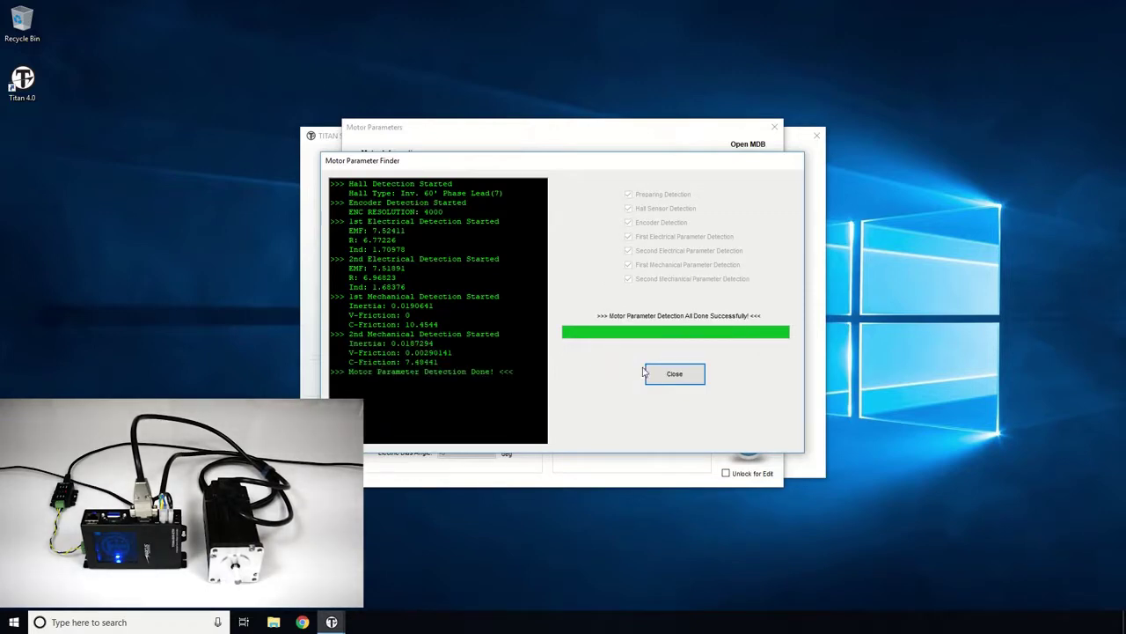
left_click(645, 373)
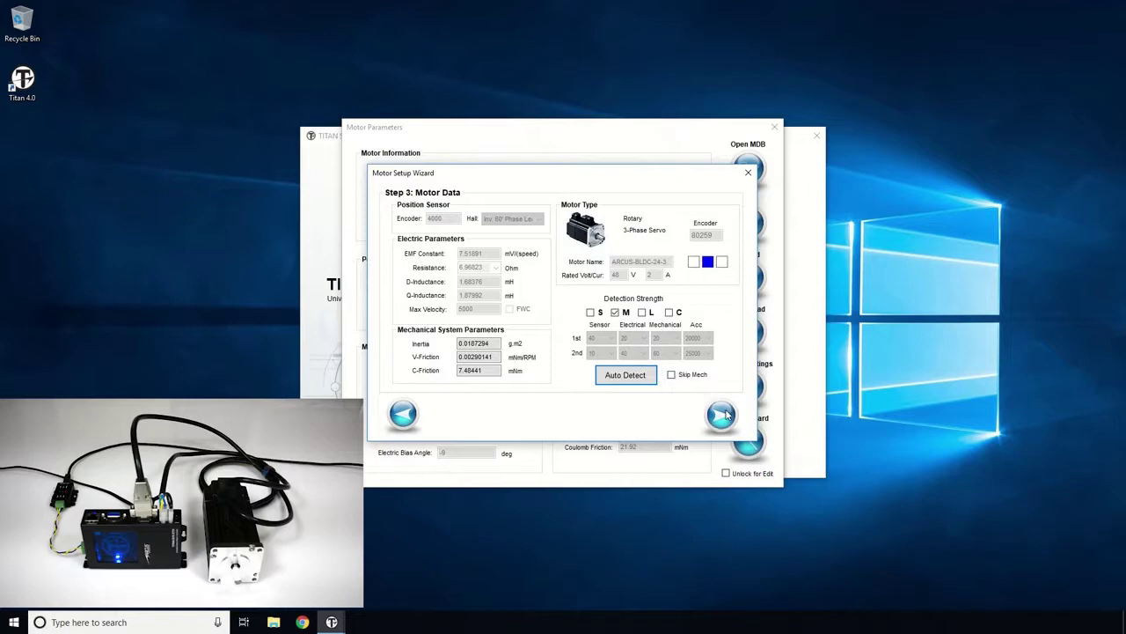
Finish the motor data stage and save the motor database file as arcus-bldc-24-3 in the MotorDB folder.
left_click(721, 416)
left_click(722, 415)
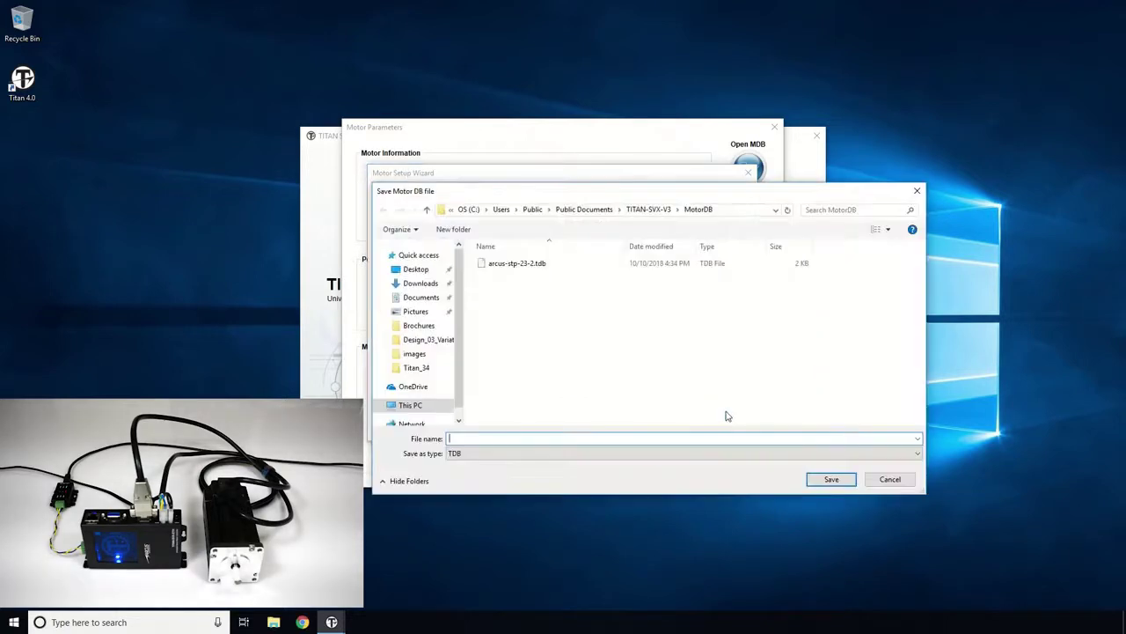
type("ar")
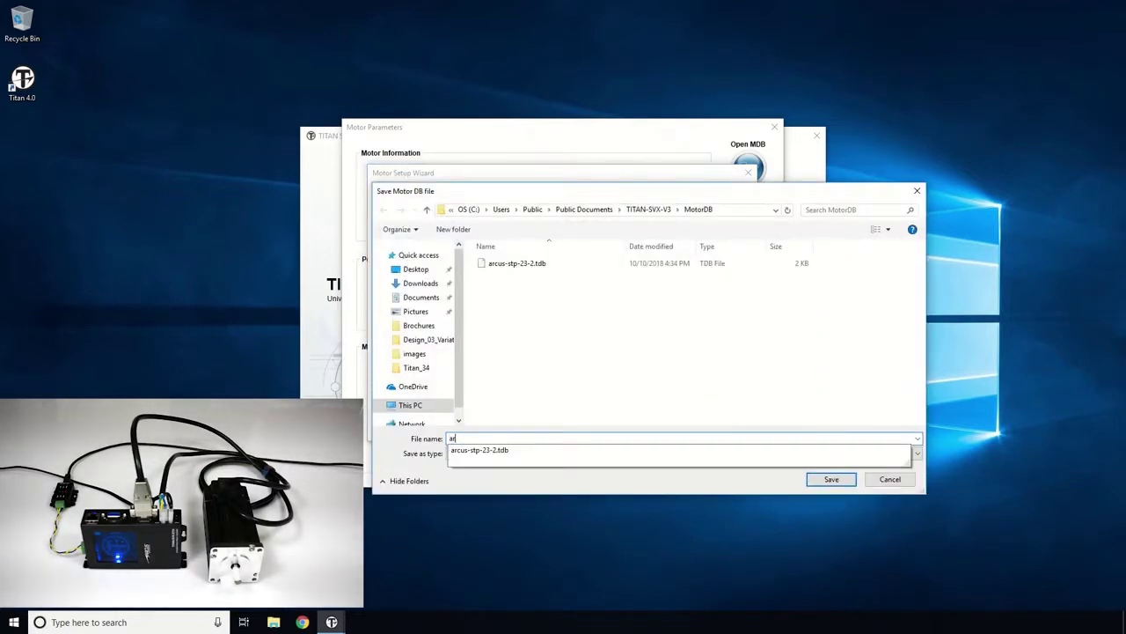
type("cus-v")
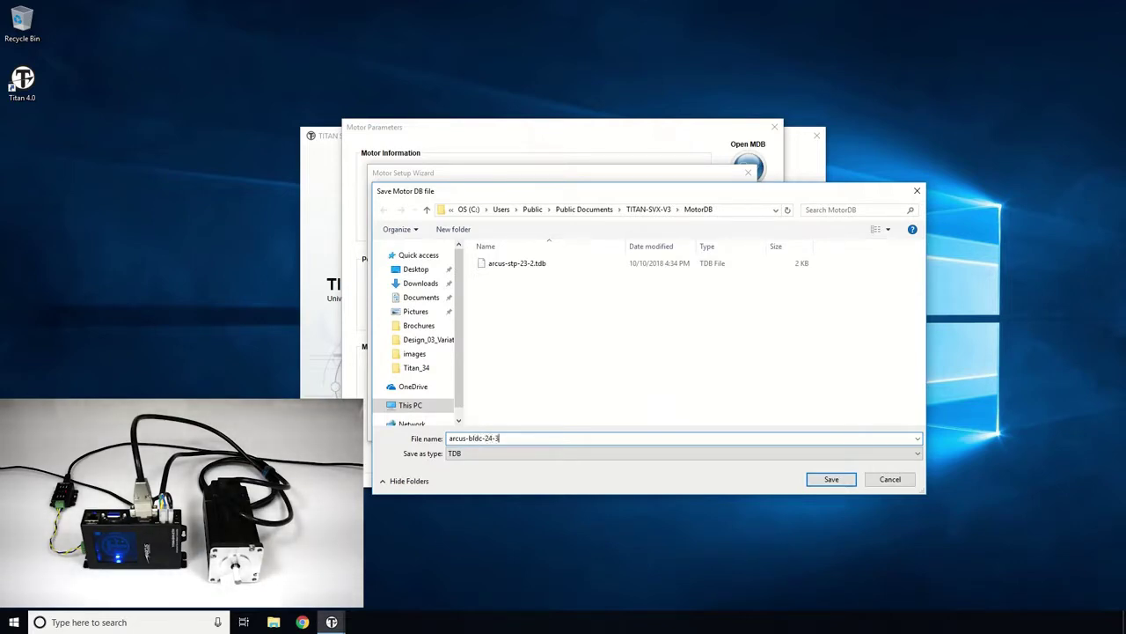
left_click(827, 480)
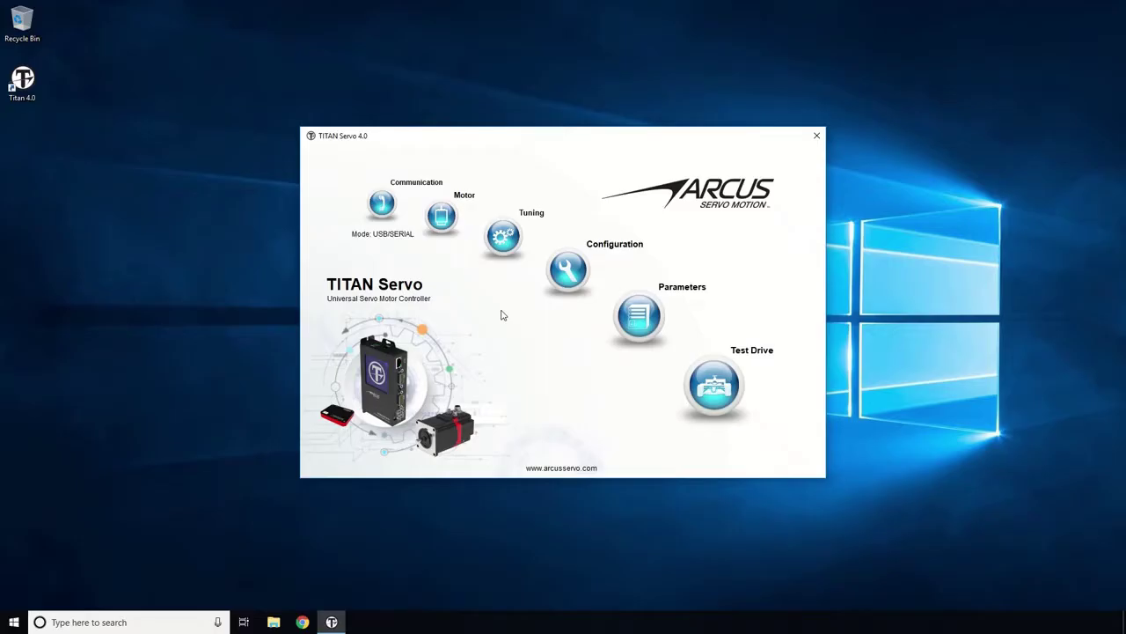
Enable the motor in Test Drive and jog it in both directions at target speed 1500 and target acceleration 6000.
left_click(701, 390)
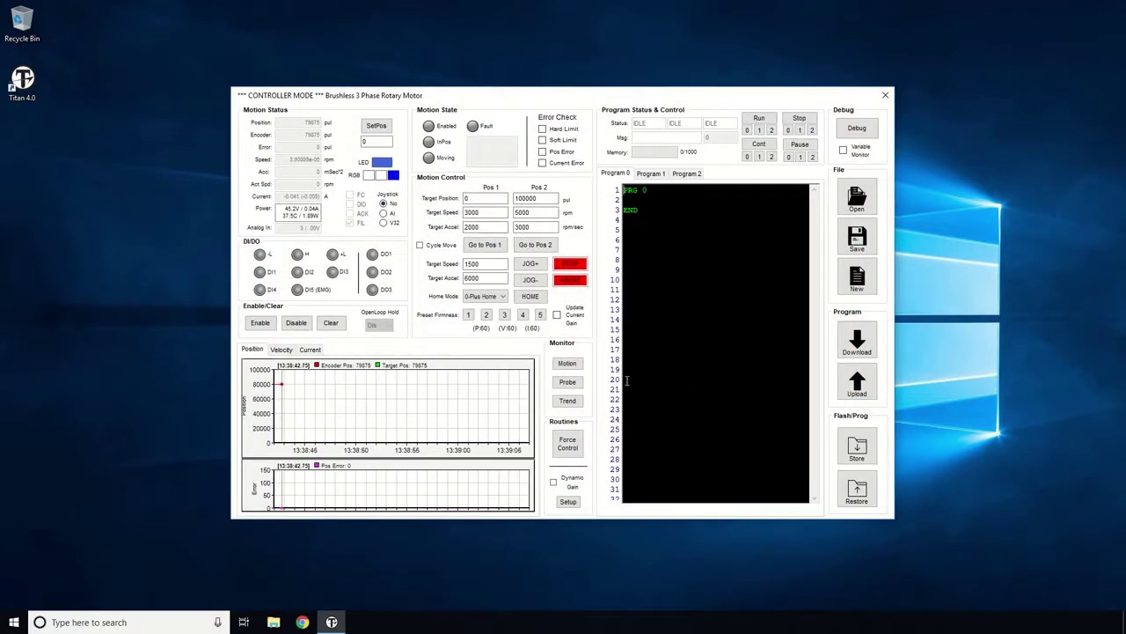
left_click(259, 322)
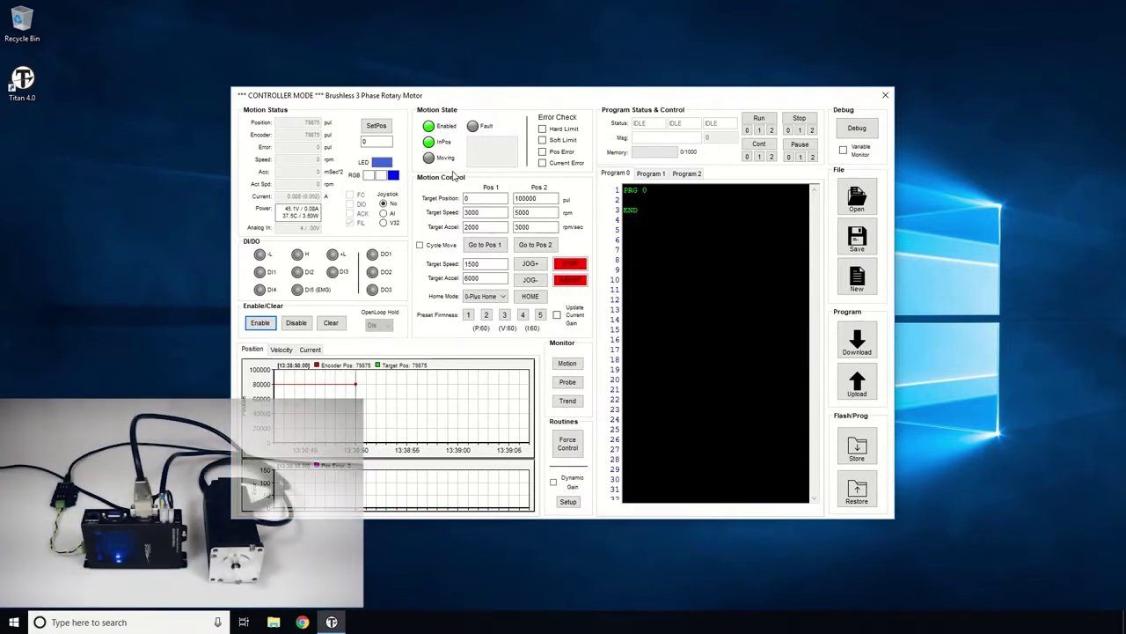
left_click(500, 263)
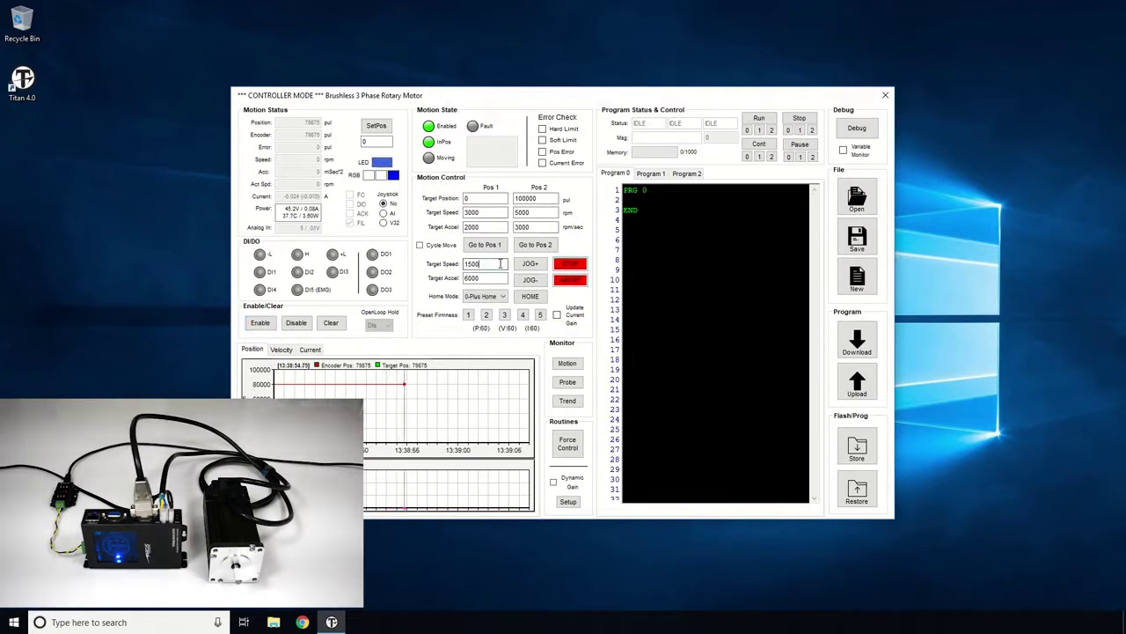
left_click(500, 278)
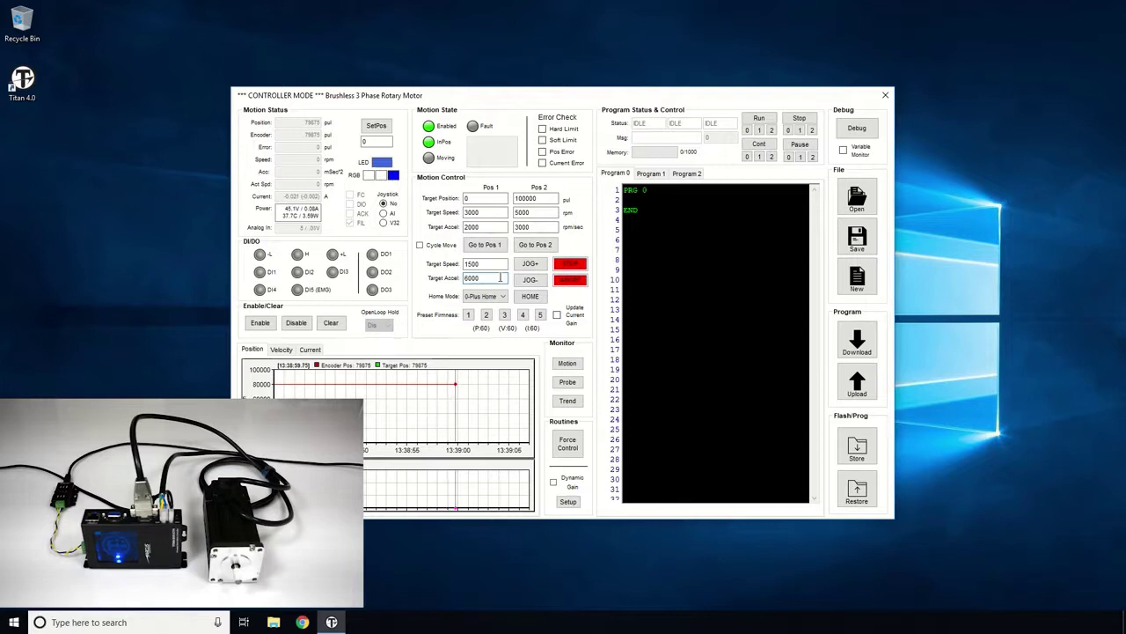
left_click(533, 270)
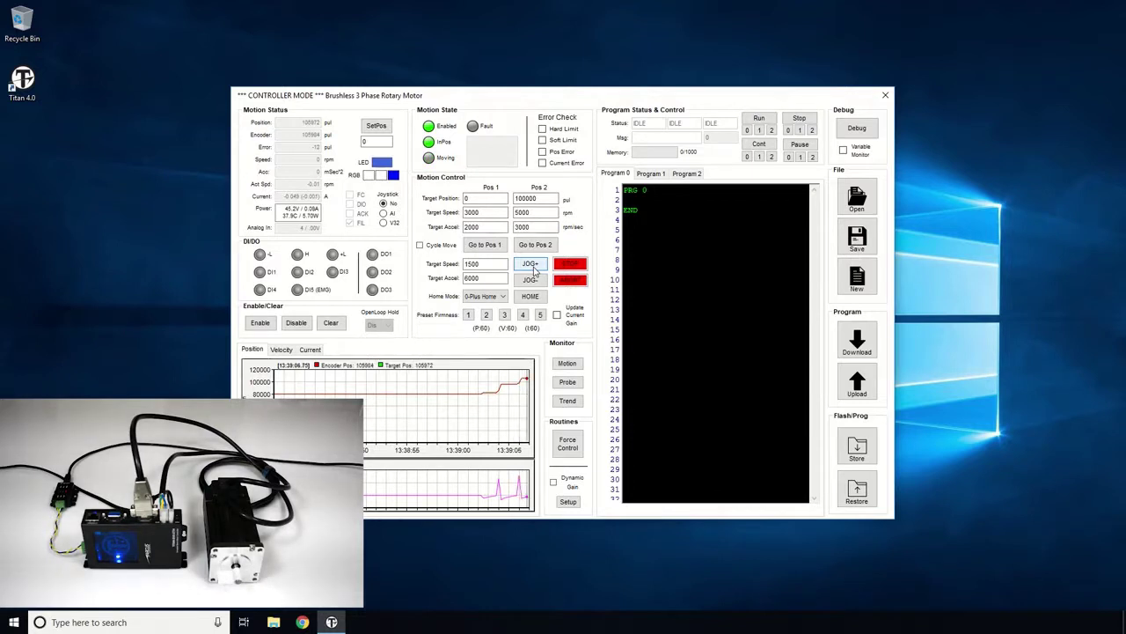
left_click(536, 280)
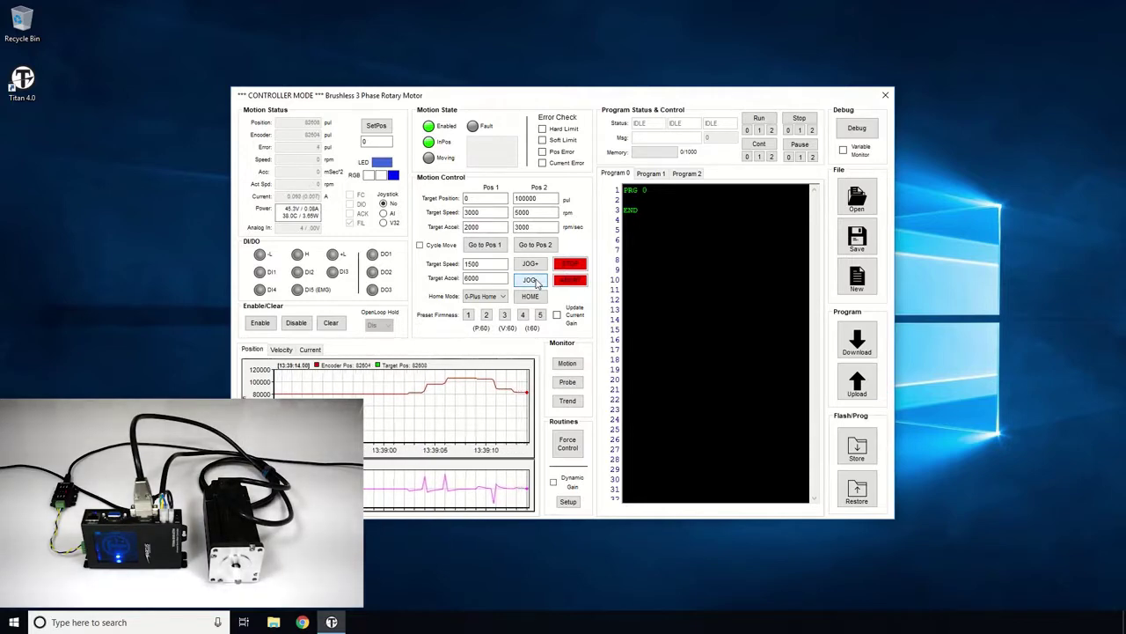
left_click(885, 95)
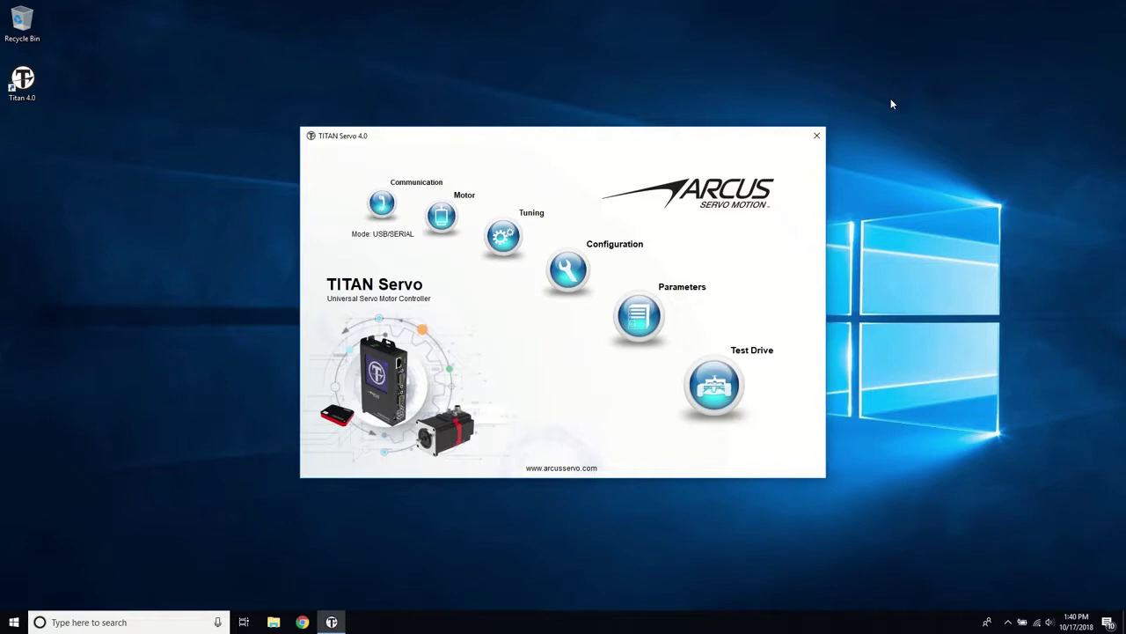
Store all motor and system parameters to the controller's flash memory.
left_click(579, 274)
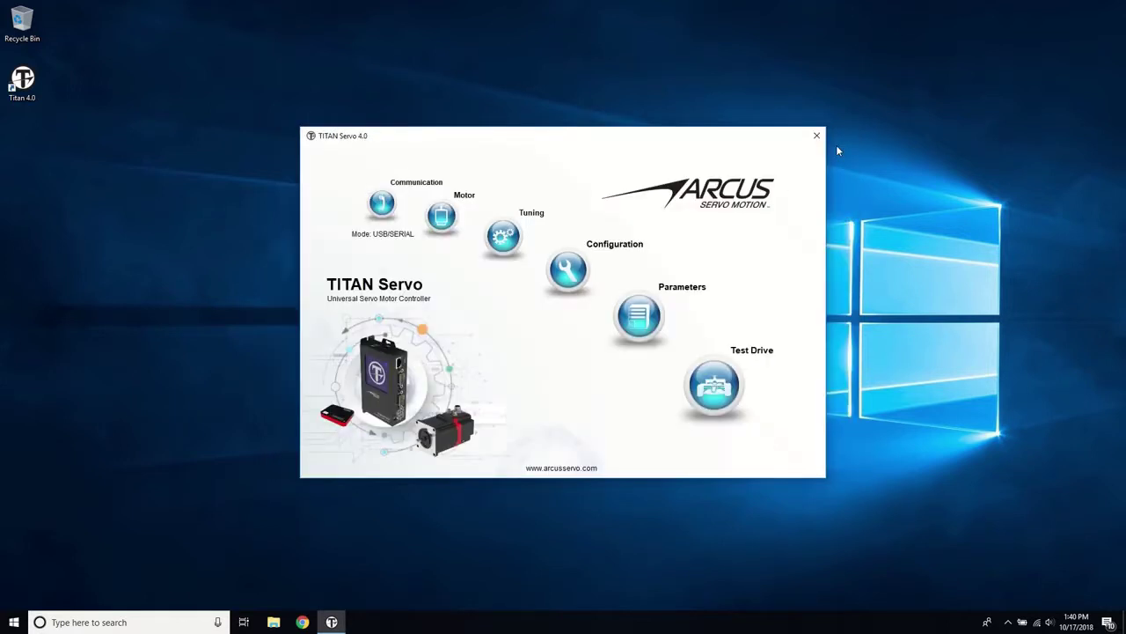
left_click(645, 312)
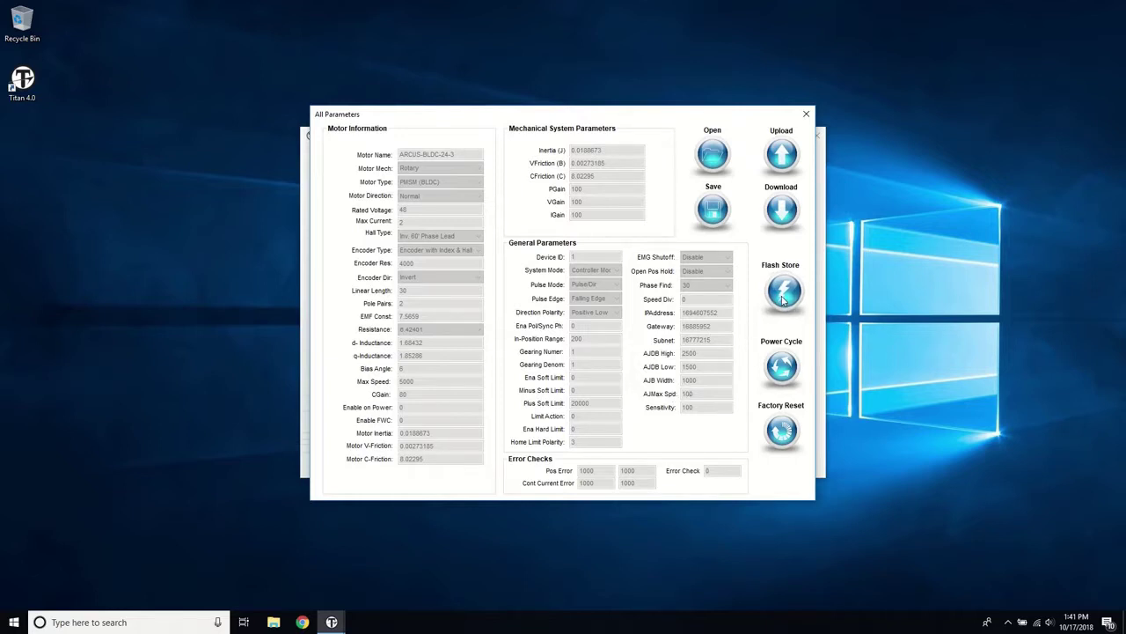
left_click(783, 297)
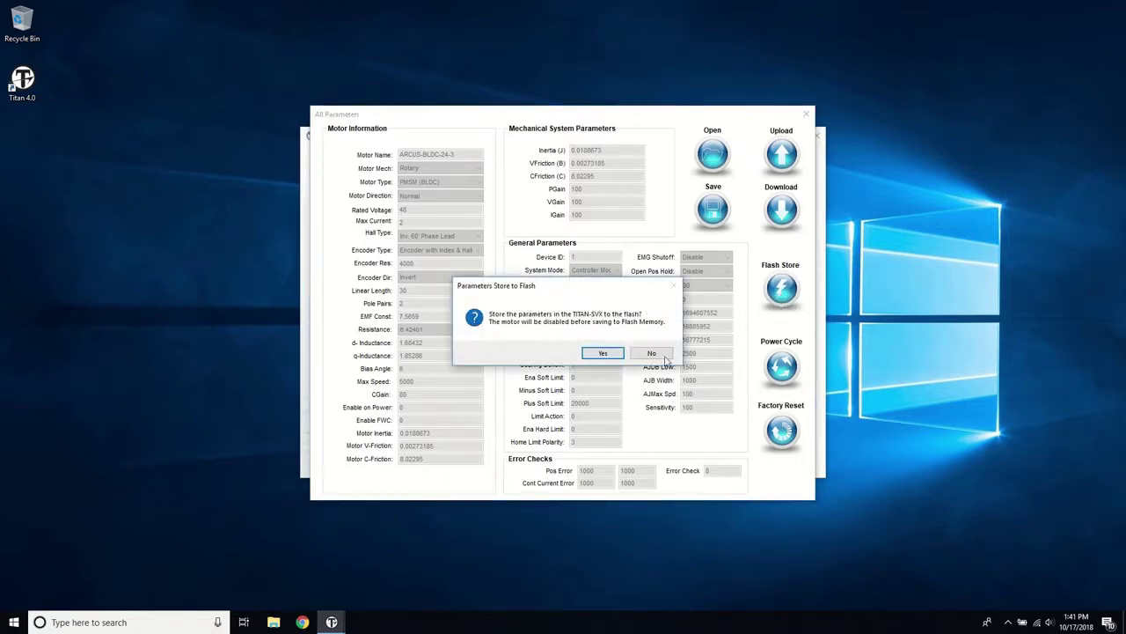
left_click(603, 353)
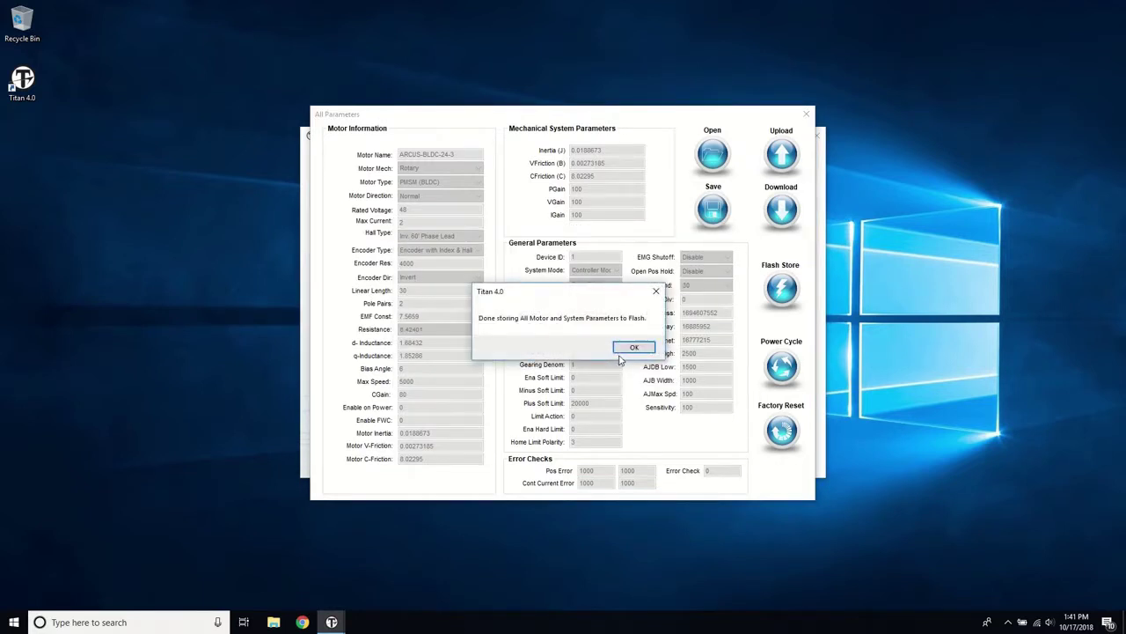
left_click(630, 350)
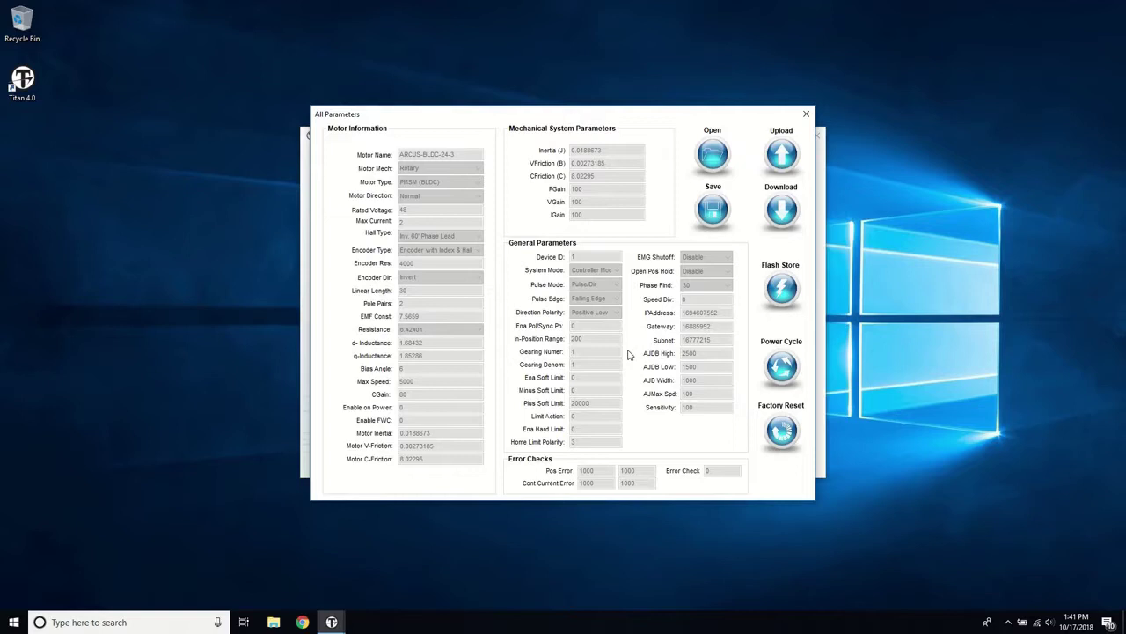